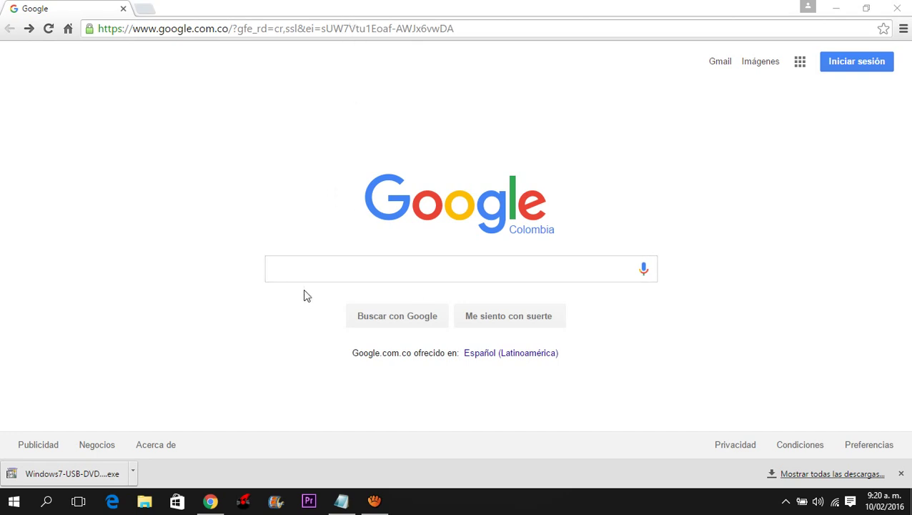
Copy the mega.nz link from the open Notepad note and minimize the note
left_click(338, 509)
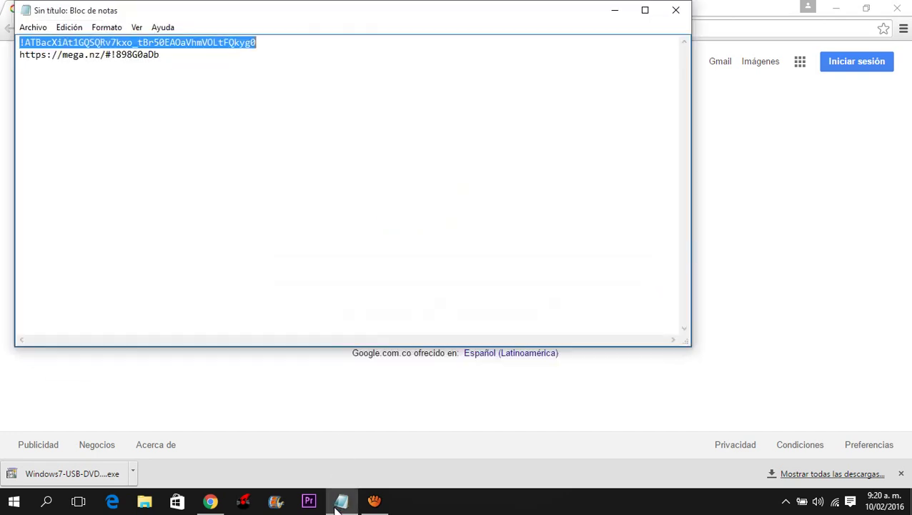
left_click(182, 67)
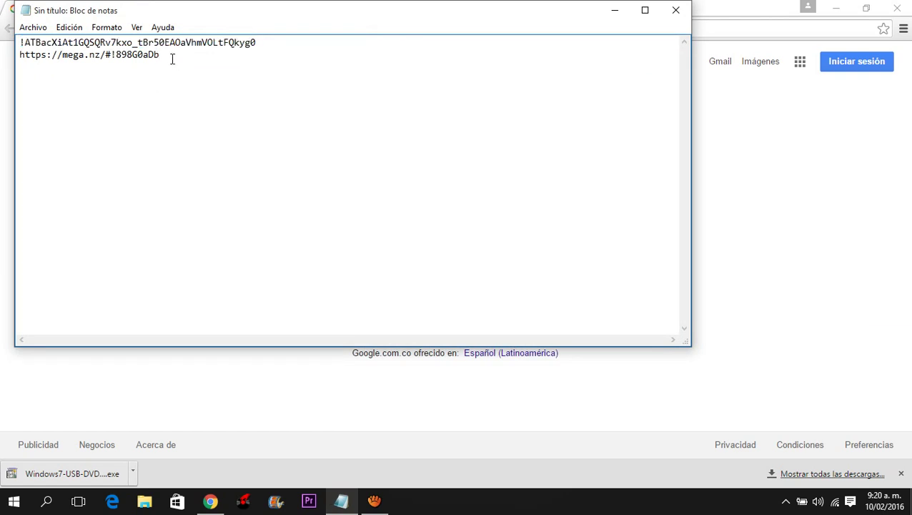
left_click_drag(171, 59, 16, 63)
right_click(55, 60)
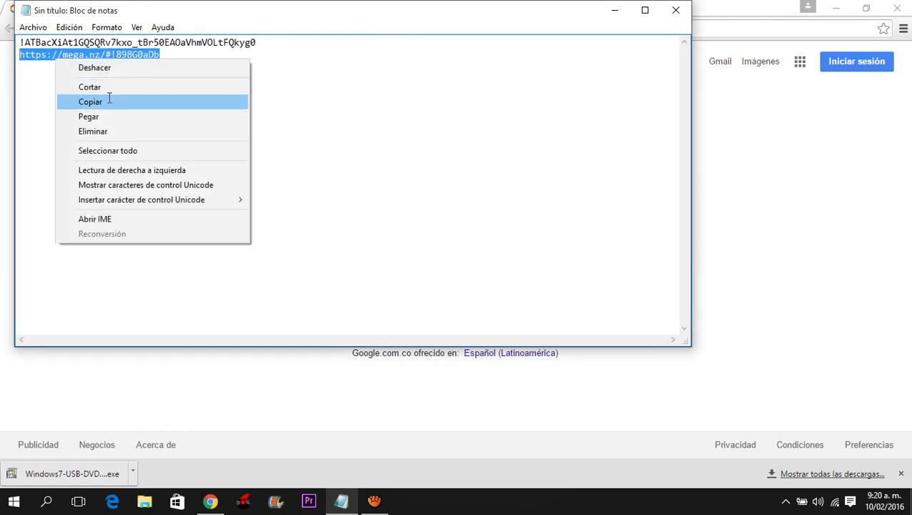
left_click(109, 101)
left_click(613, 11)
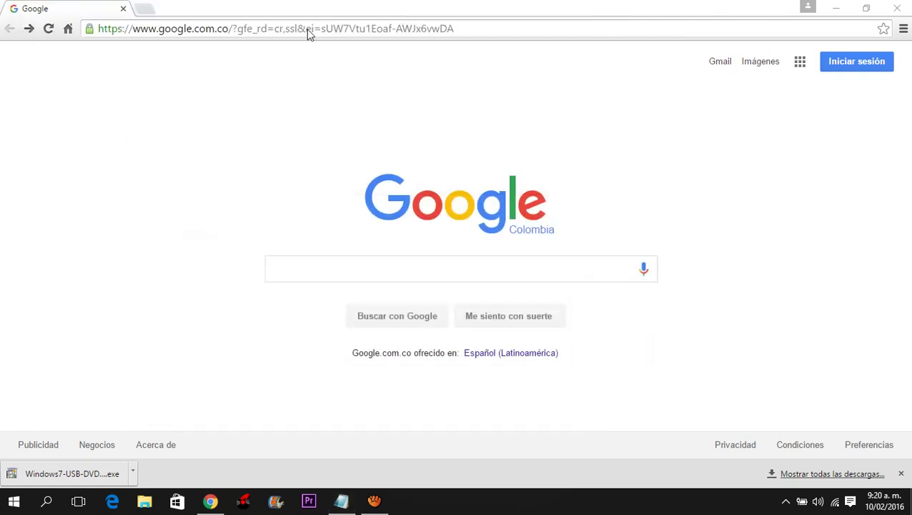
Replace the browser's current address with the copied mega.nz link and load the page
left_click(466, 29)
left_click_drag(467, 29, 25, 33)
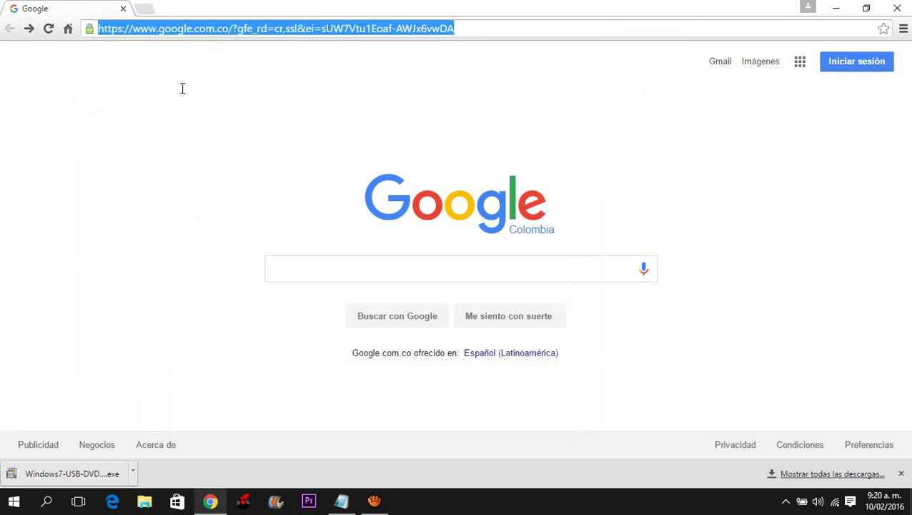
key("ctrl+v")
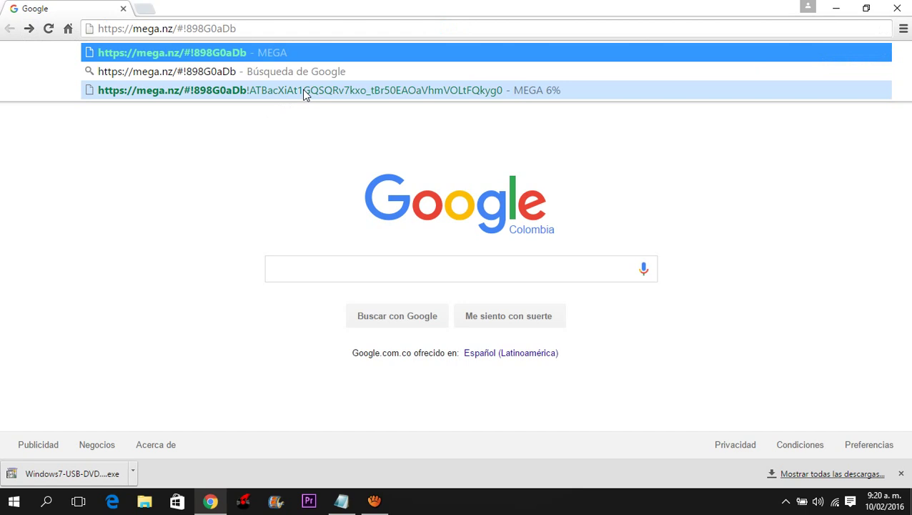
left_click(284, 54)
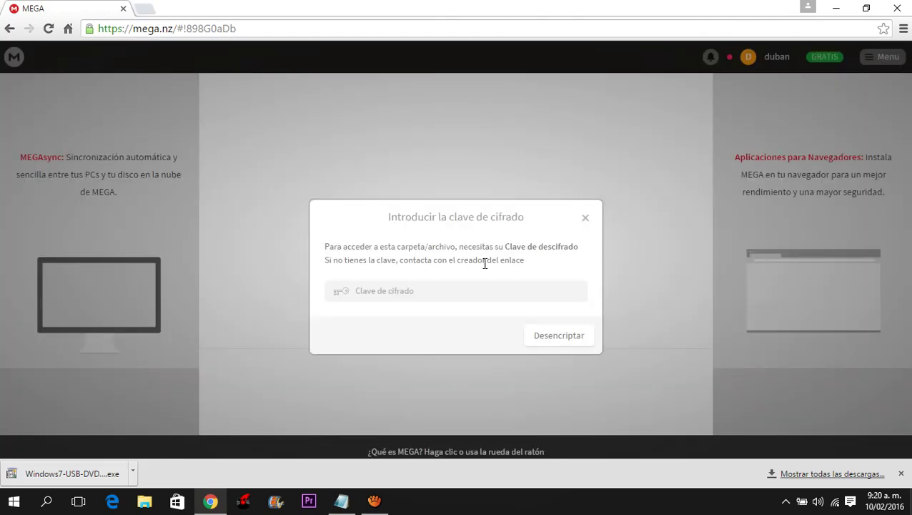
Copy the decryption key from the first line of the Notepad note and minimize the note
left_click(341, 501)
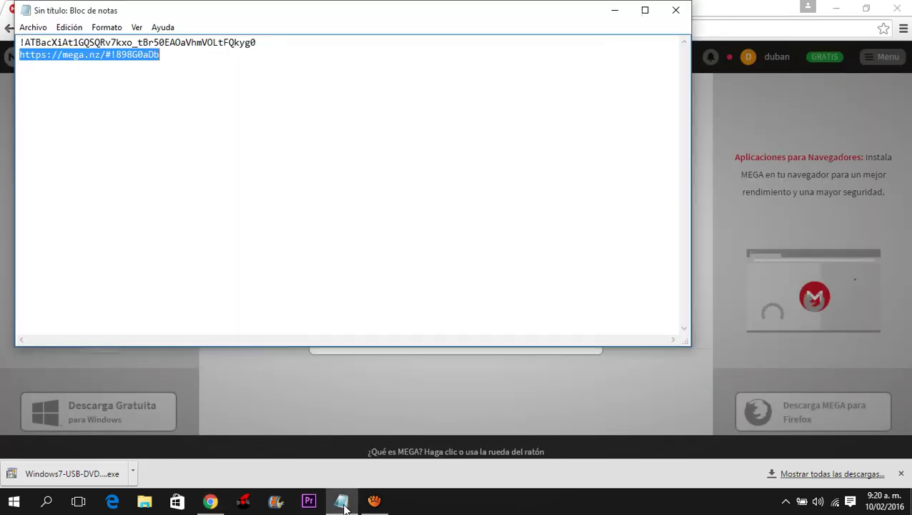
left_click(262, 55)
left_click_drag(262, 55, 128, 42)
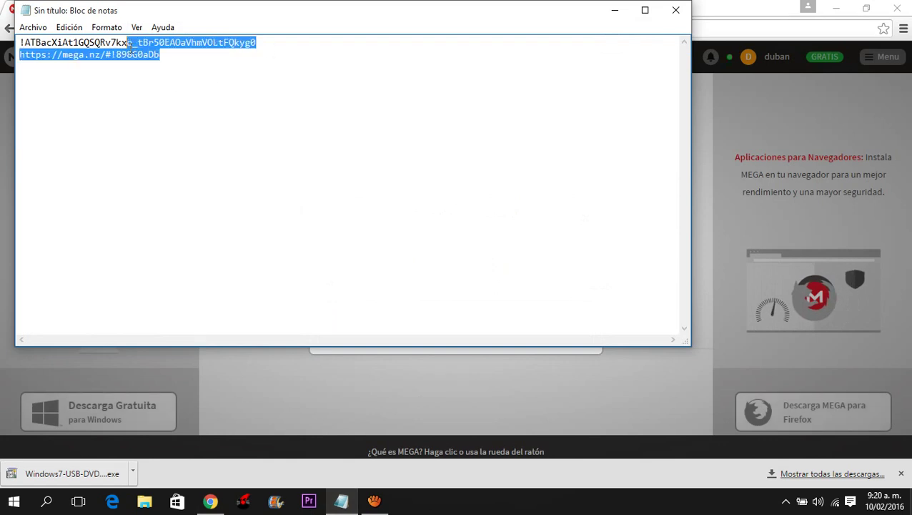
left_click(276, 53)
left_click_drag(276, 43, 22, 43)
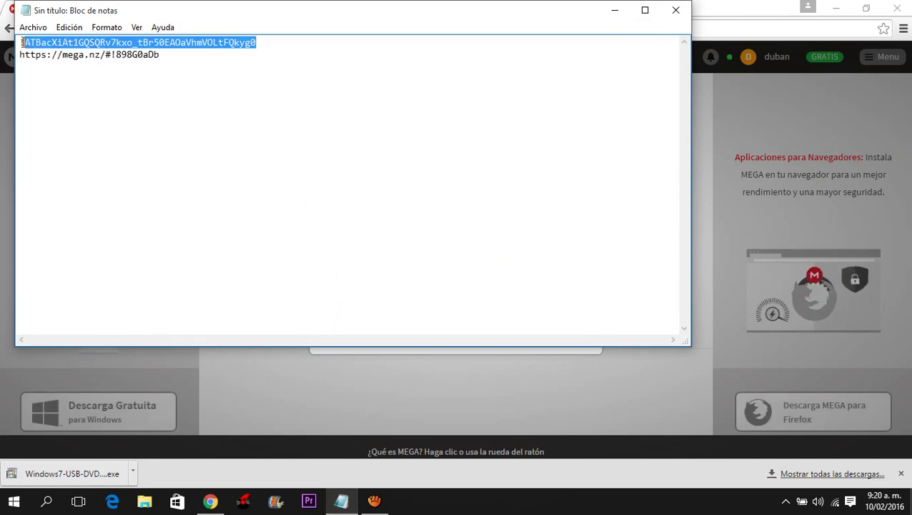
right_click(27, 39)
left_click(214, 83)
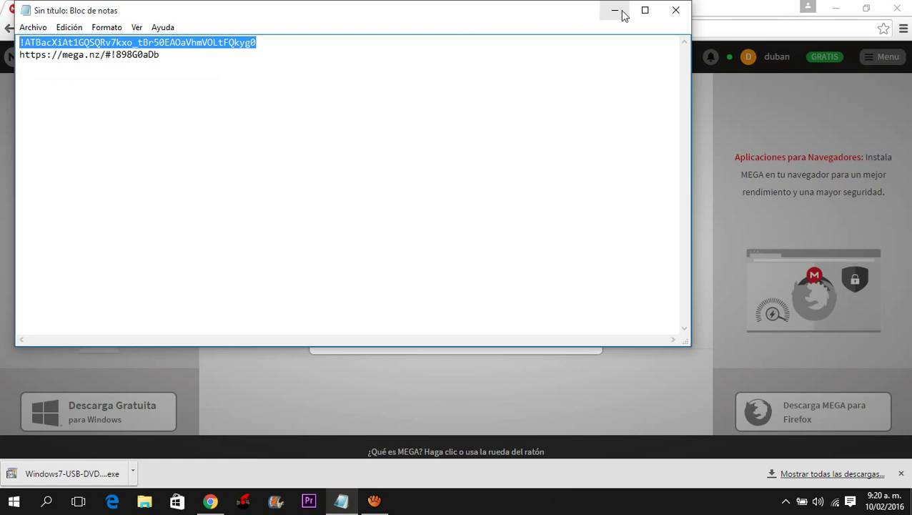
left_click(617, 12)
Paste the decryption key into the MEGA encryption key prompt and decrypt the link
right_click(441, 291)
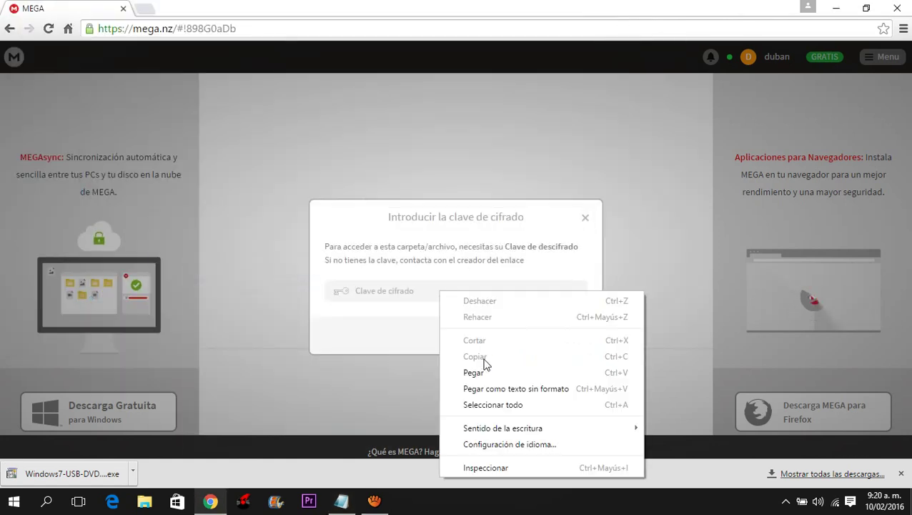
left_click(477, 371)
left_click(545, 336)
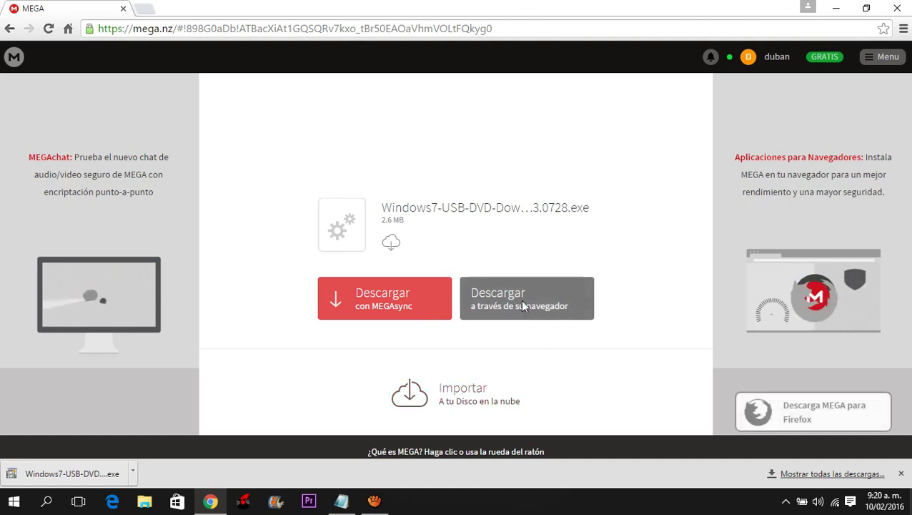
Download the Windows7-USB-DVD-Download-Tool installer through the browser and save it to the Escritorio folder
left_click(519, 310)
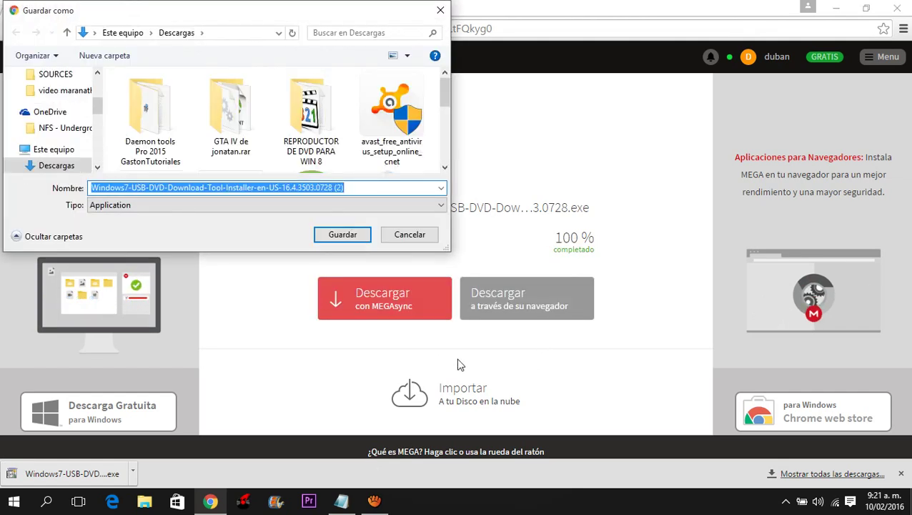
mouse_move(97, 107)
left_mouse_down()
mouse_move(95, 133)
mouse_move(95, 120)
left_mouse_up()
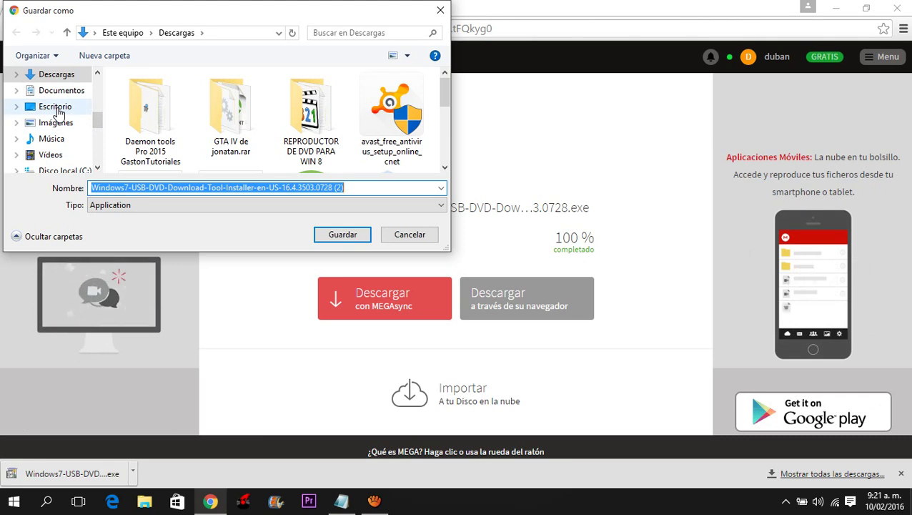
left_click(58, 110)
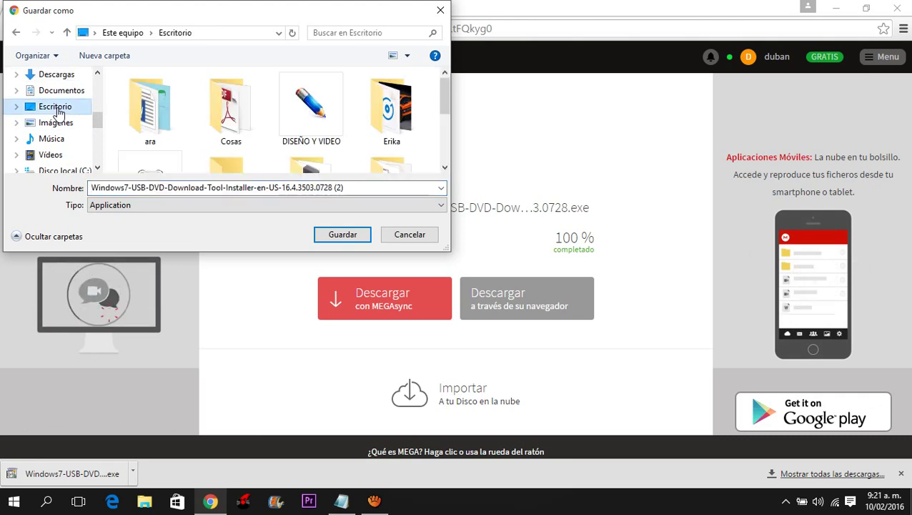
left_click(344, 235)
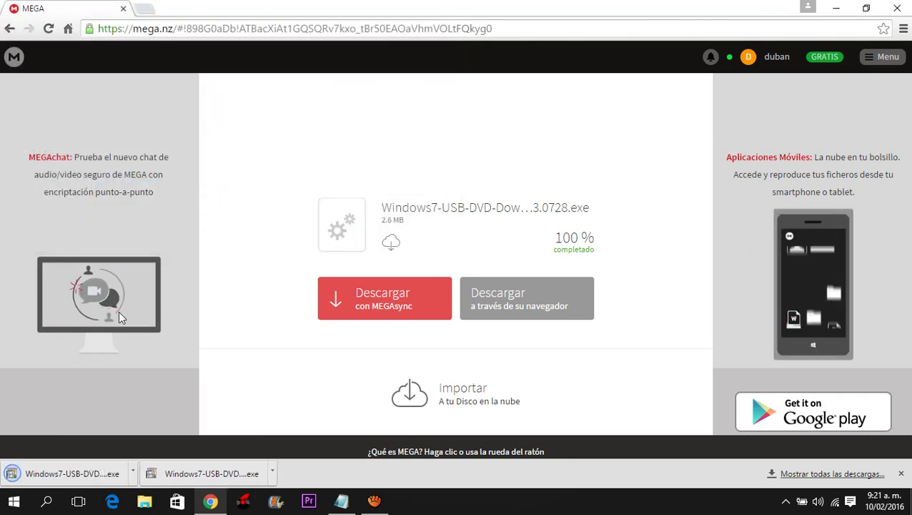
Minimize the browser, run the downloaded USB/DVD tool installer from the desktop and advance past the welcome page
left_click(835, 7)
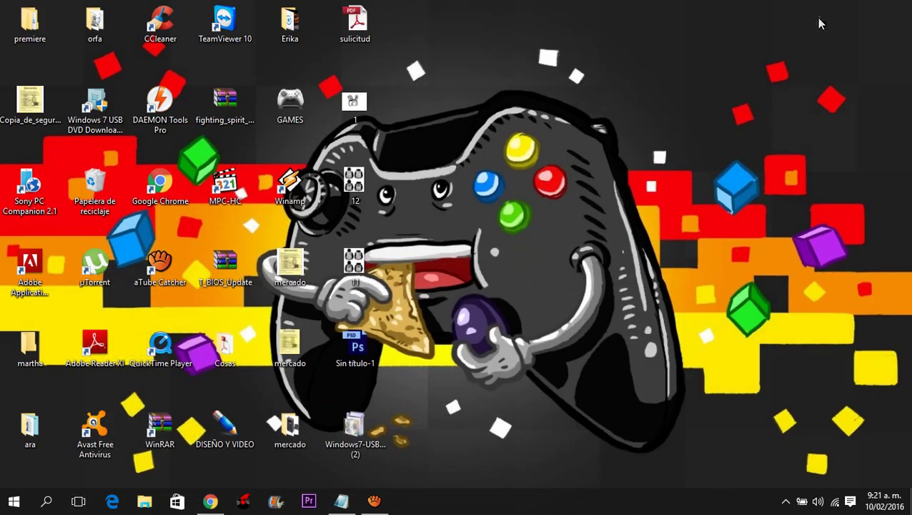
left_click(370, 441)
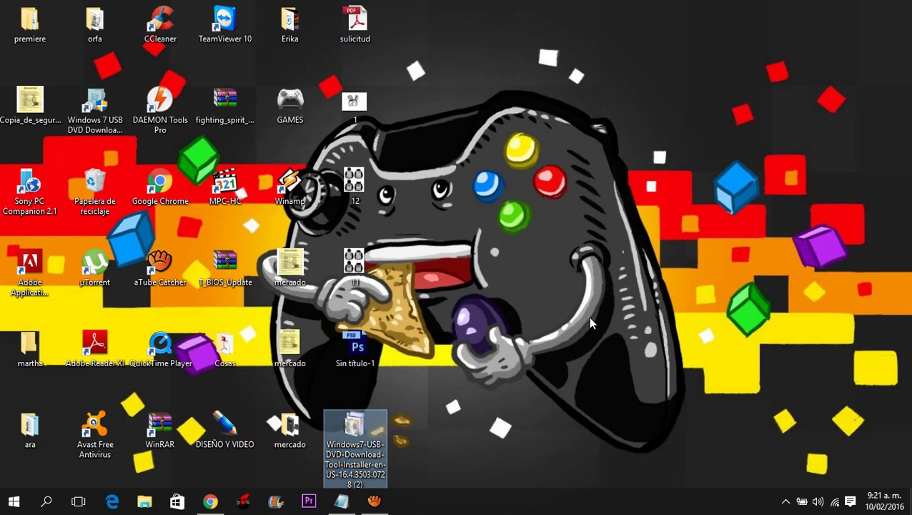
double_click(372, 441)
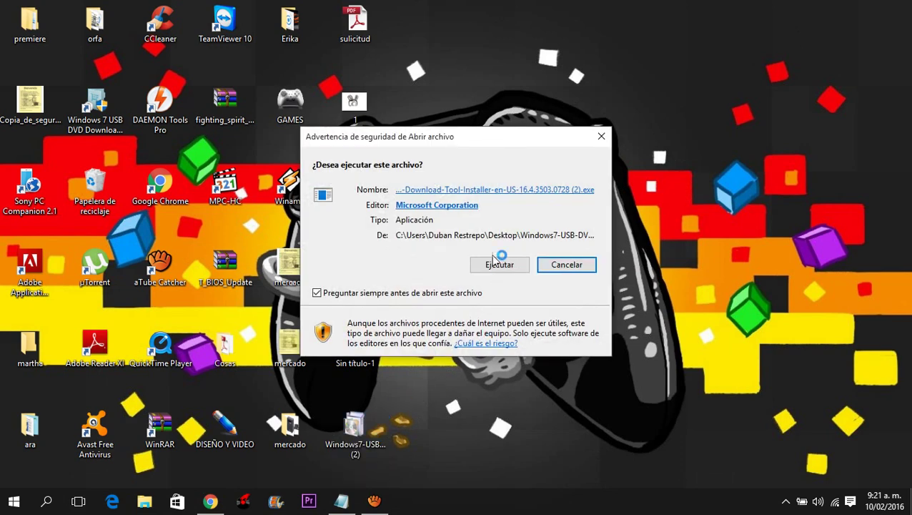
left_click(514, 271)
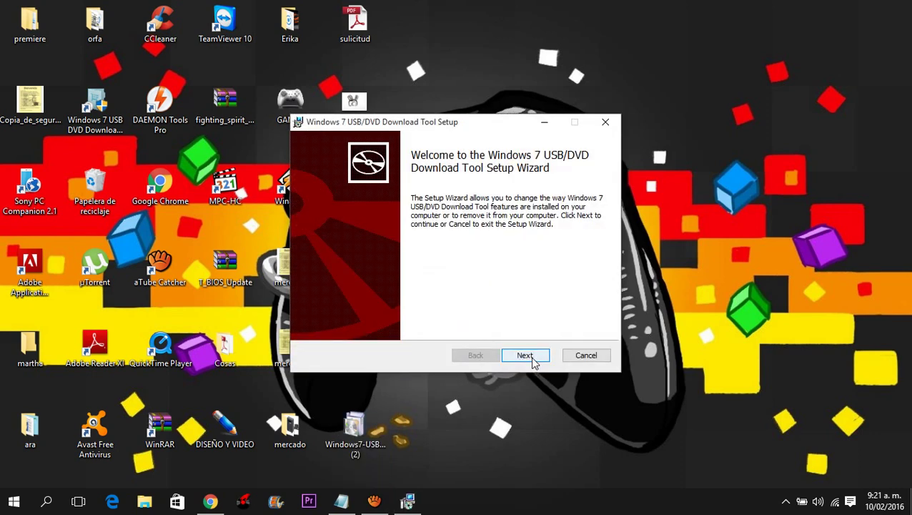
left_click(525, 355)
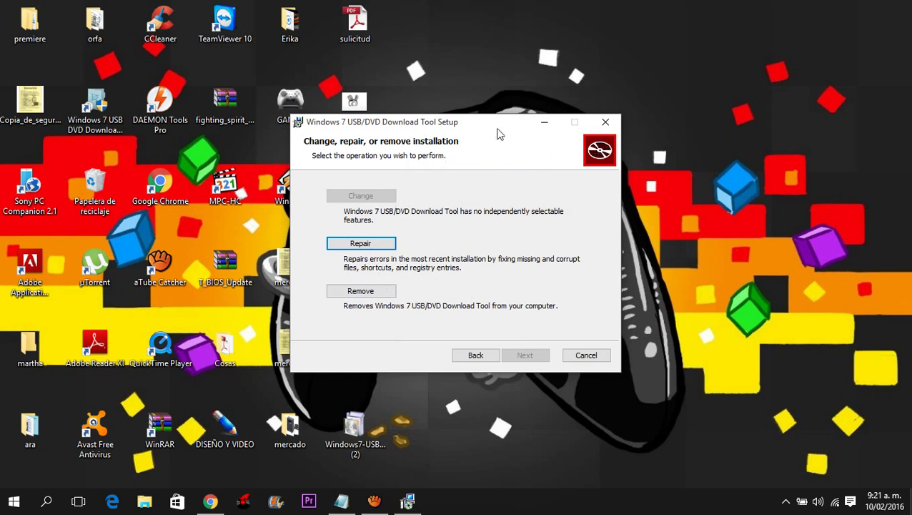
Cancel the Windows 7 USB/DVD Download Tool setup and exit the wizard
left_click_drag(503, 126, 504, 86)
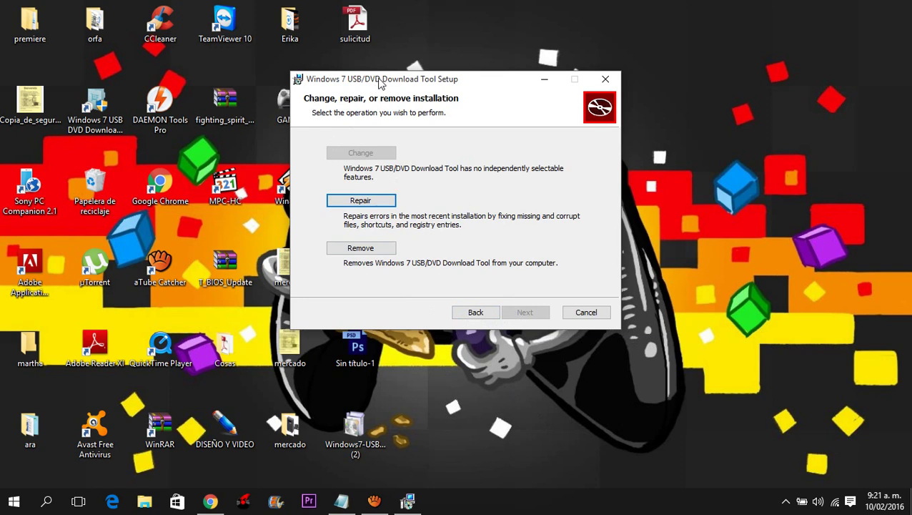
left_click_drag(379, 84, 364, 83)
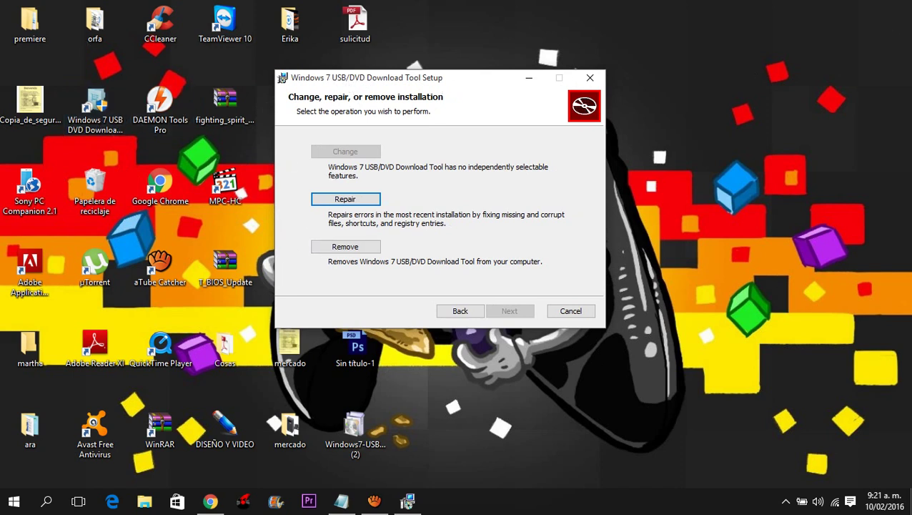
left_click(571, 313)
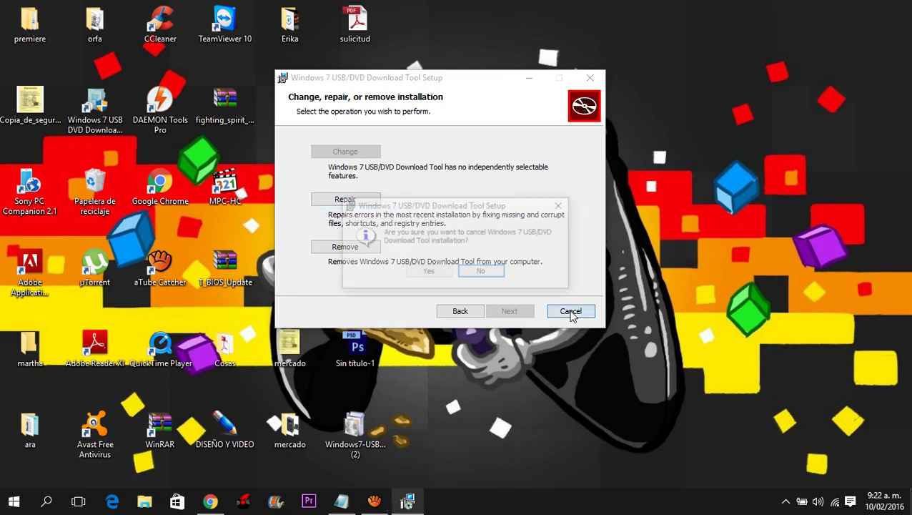
left_click(427, 271)
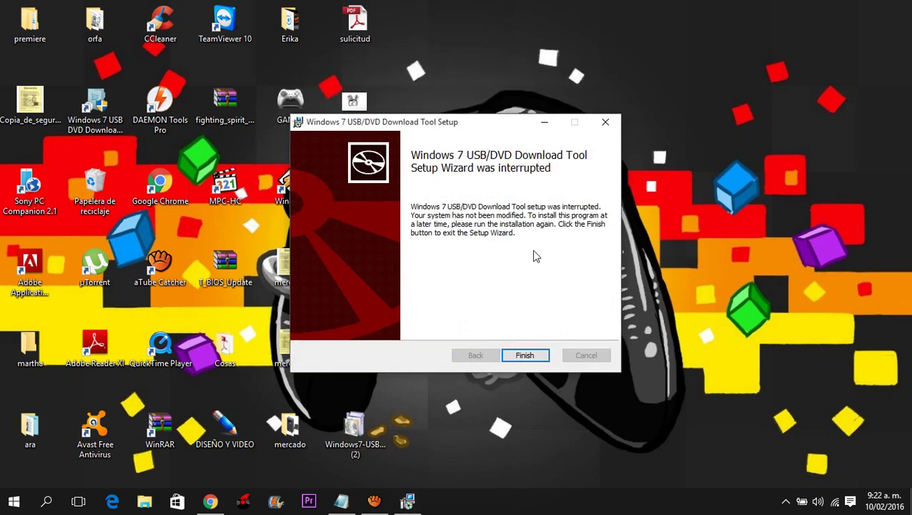
left_click(528, 356)
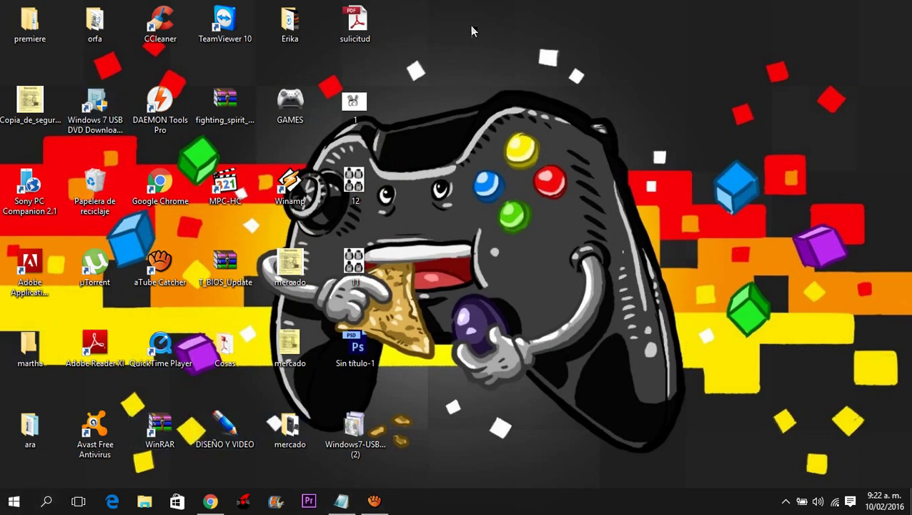
Launch the installed Windows 7 USB DVD Download Tool from its desktop shortcut and allow it to run
left_click_drag(459, 12, 500, 458)
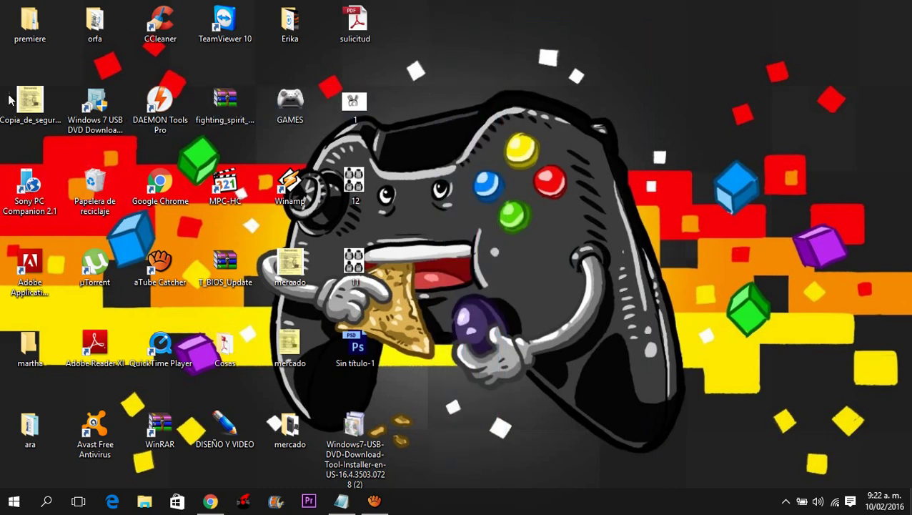
double_click(101, 126)
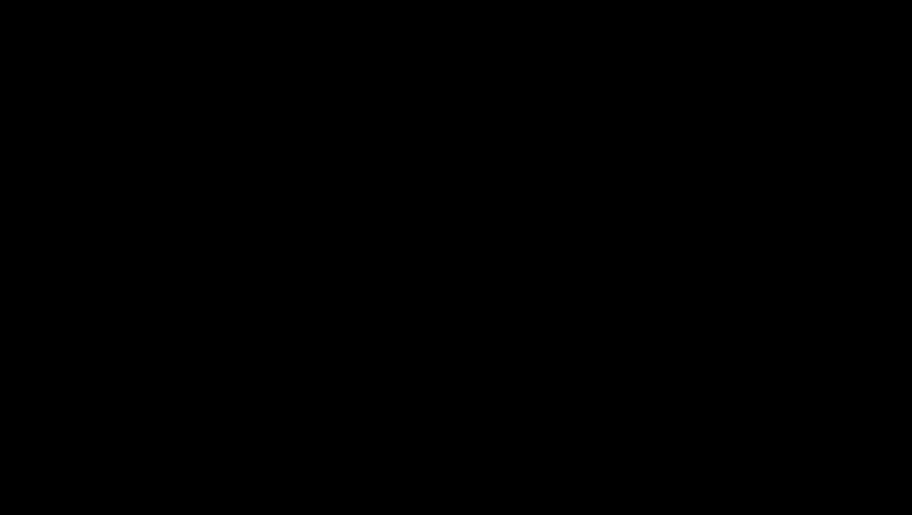
left_click(512, 275)
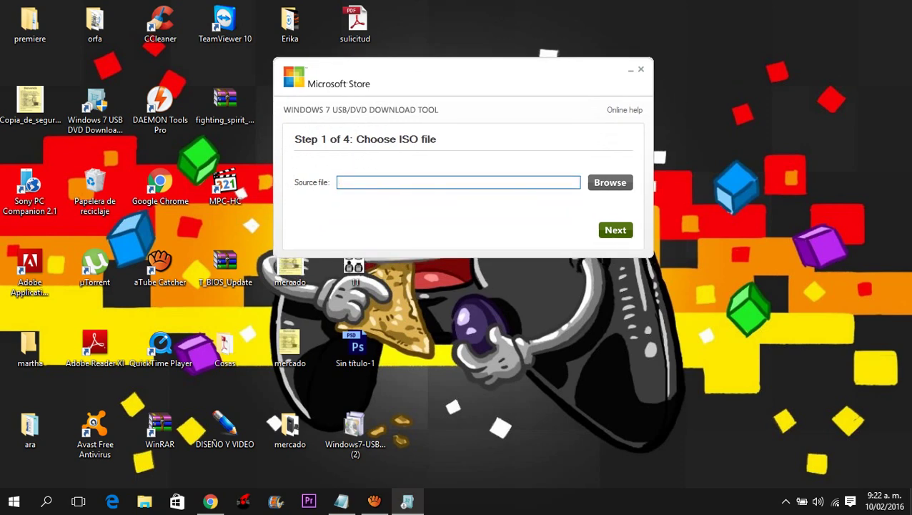
Choose the Windows ISO in D:\software\sistemas operativos\windows 10\Windows 10 32-64 as the source file and continue to the media type choice
left_click(609, 182)
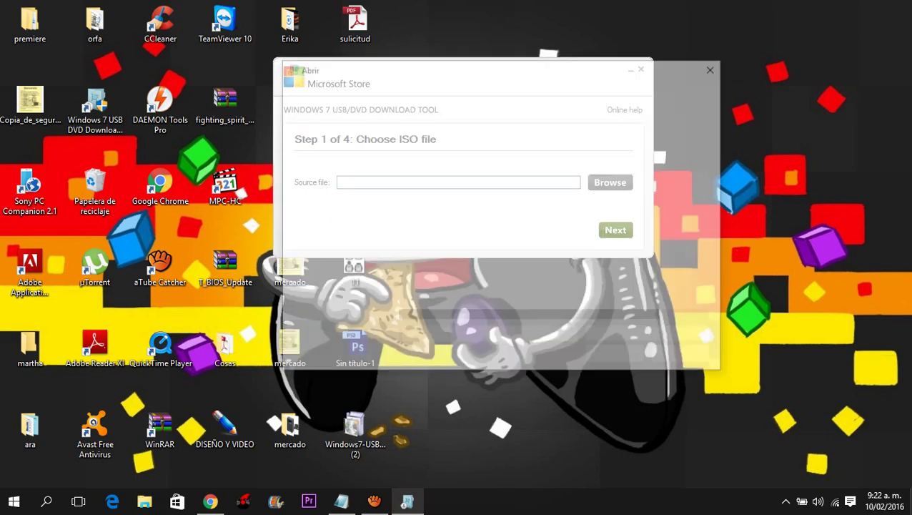
scroll(379, 193, "down", 5)
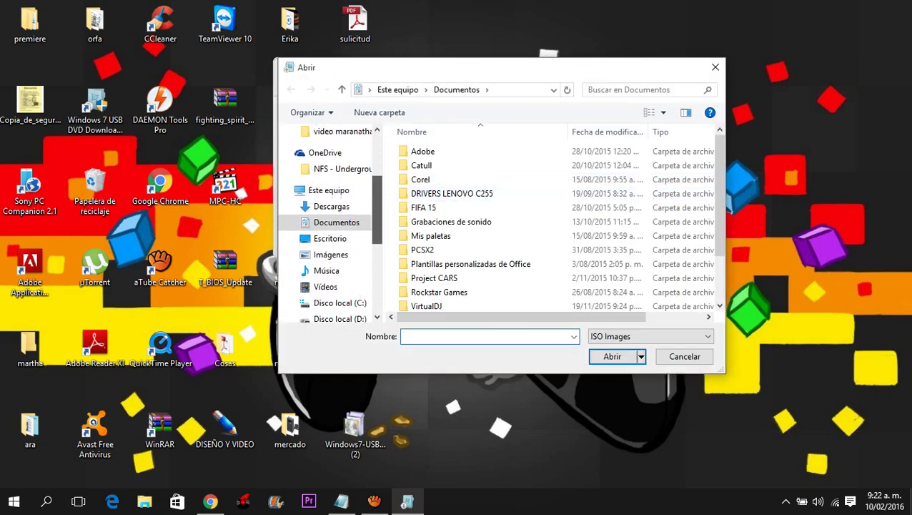
scroll(336, 214, "up", 4)
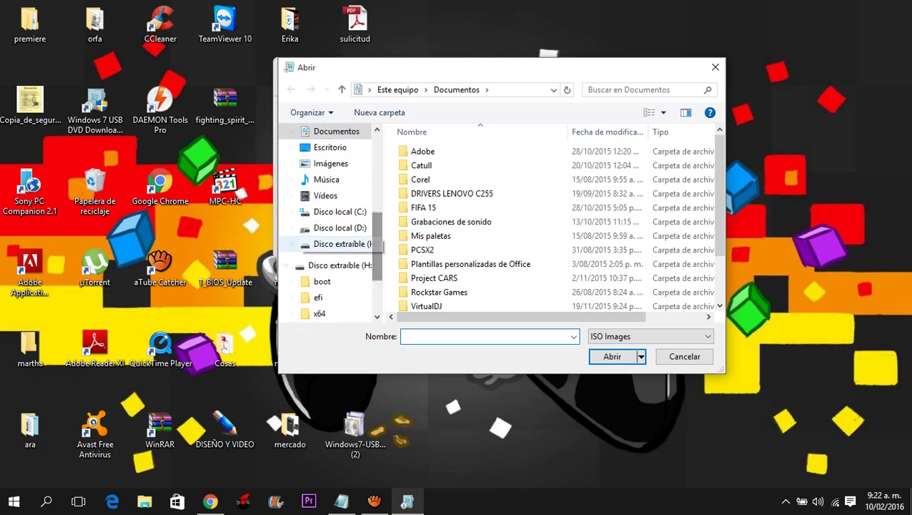
left_click(340, 227)
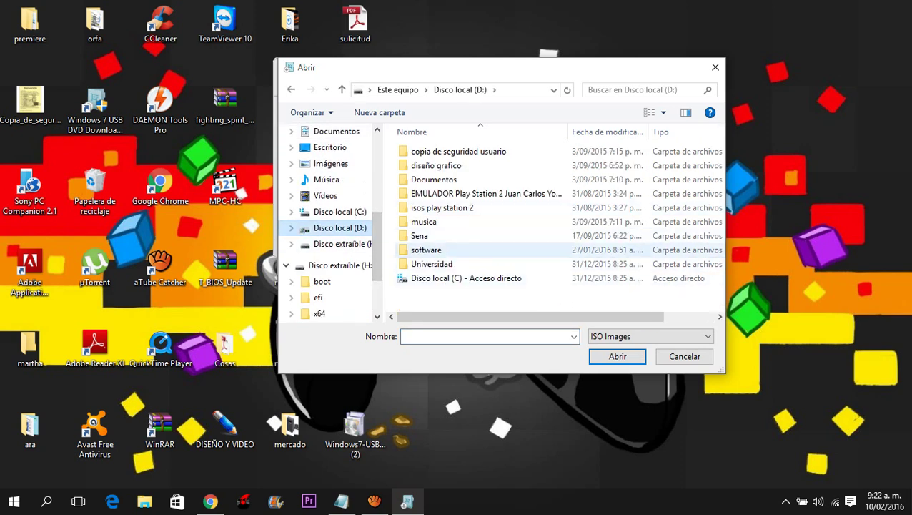
double_click(429, 249)
double_click(445, 194)
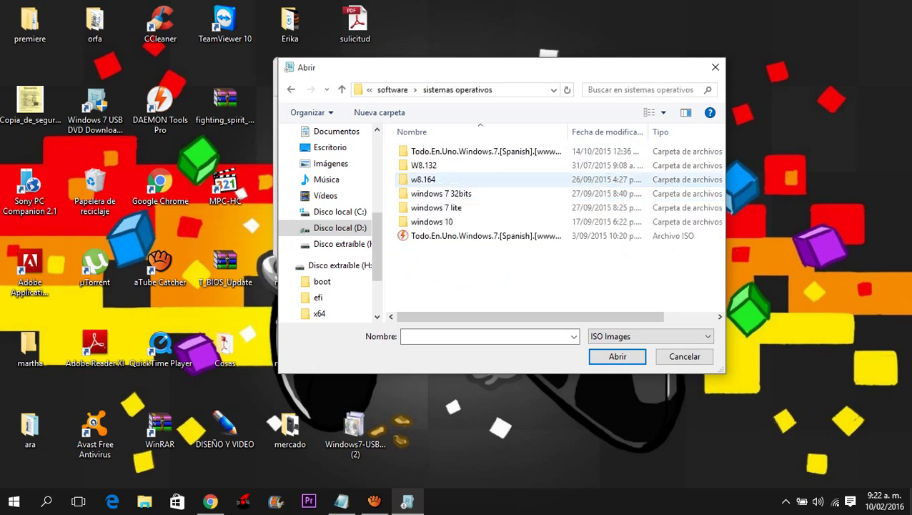
double_click(431, 222)
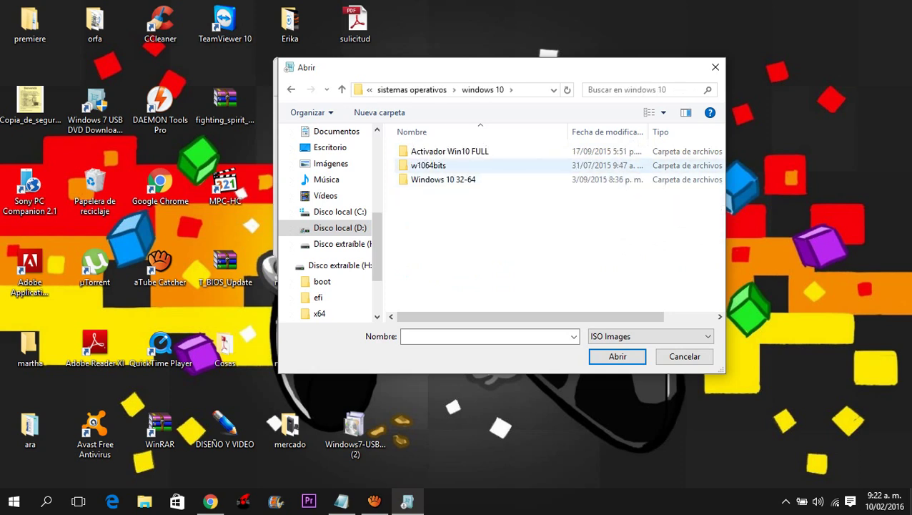
double_click(438, 179)
left_click(427, 150)
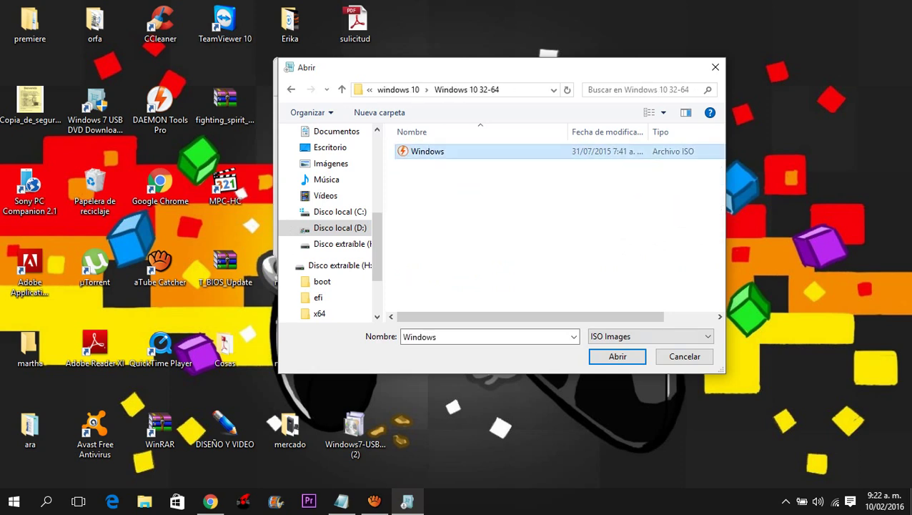
left_click(616, 356)
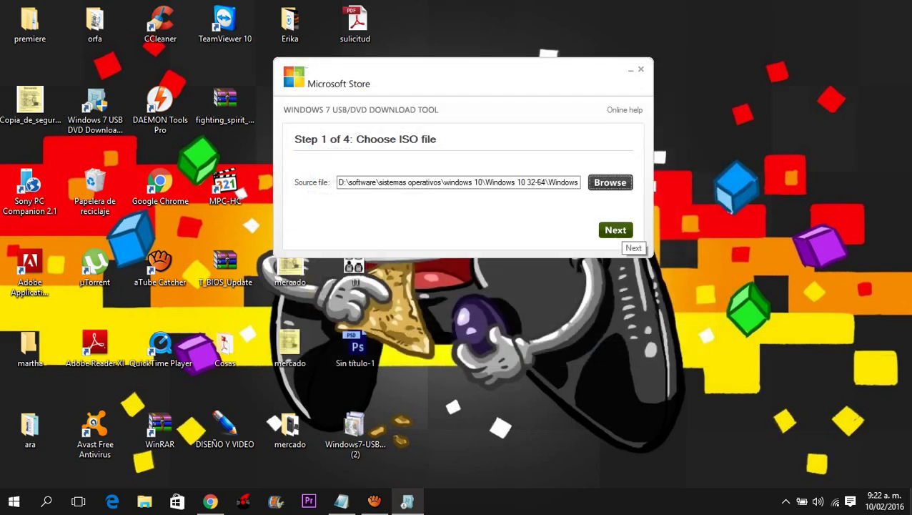
left_click(615, 230)
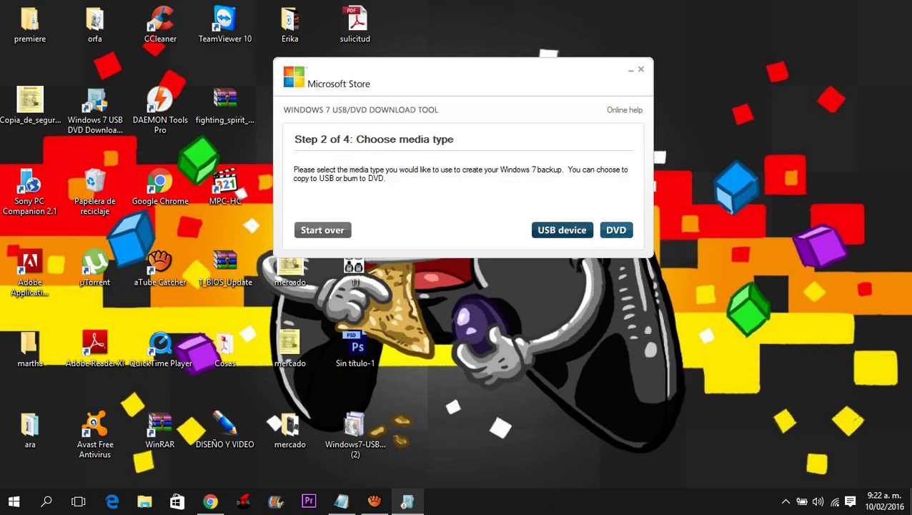
Choose USB device as the media type and begin copying to removable disk H:, agreeing to erase all its contents
left_click(562, 229)
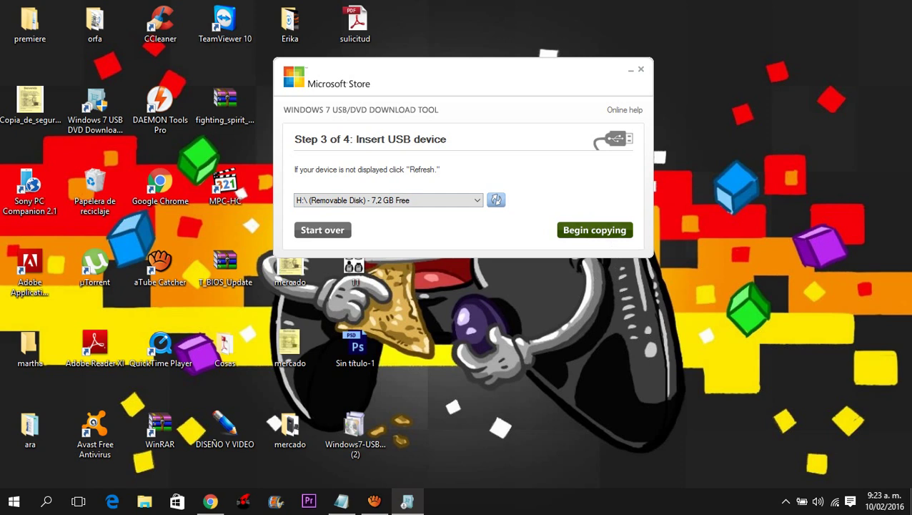
key("Return")
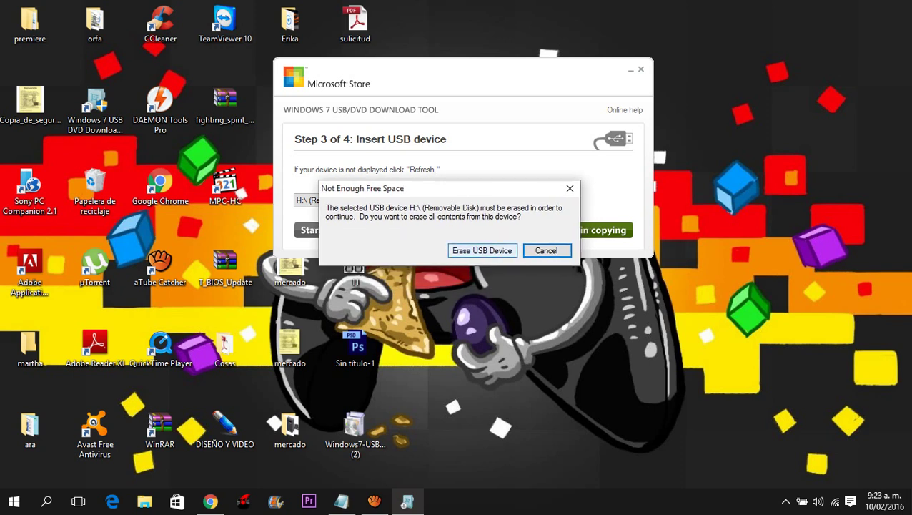
left_click(482, 250)
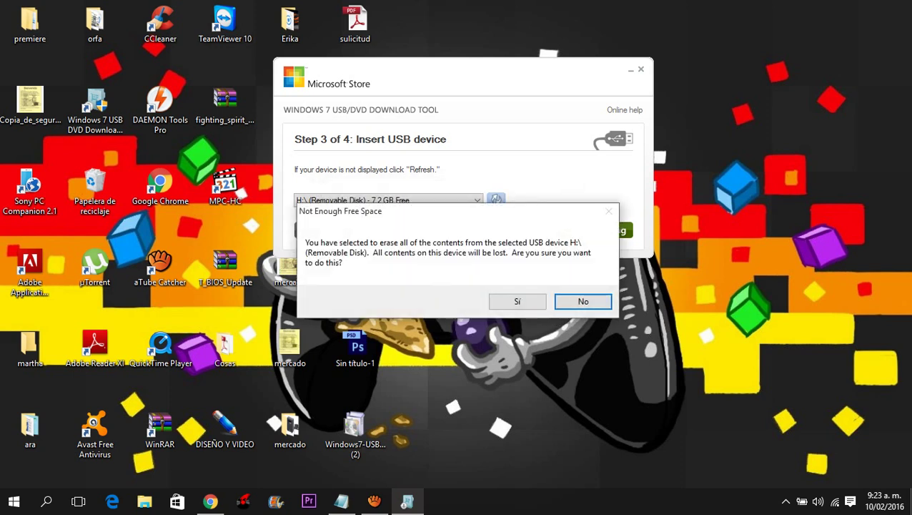
left_click(517, 301)
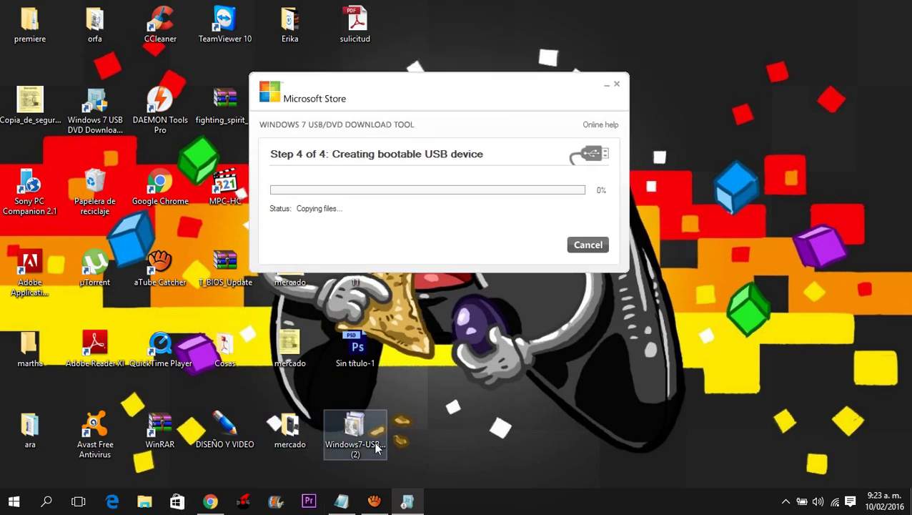
Minimize the aTube Catcher window and close the Windows 7 USB/DVD Download Tool
mouse_move(365, 507)
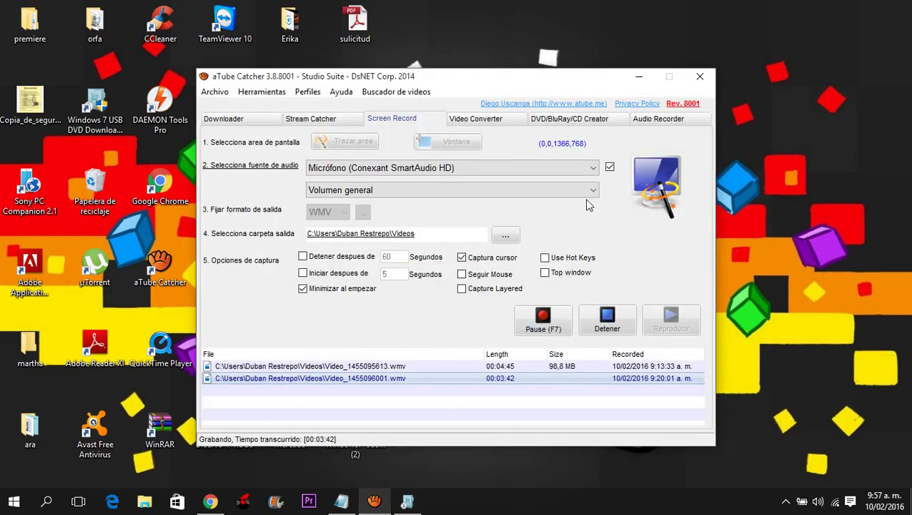
left_click(648, 76)
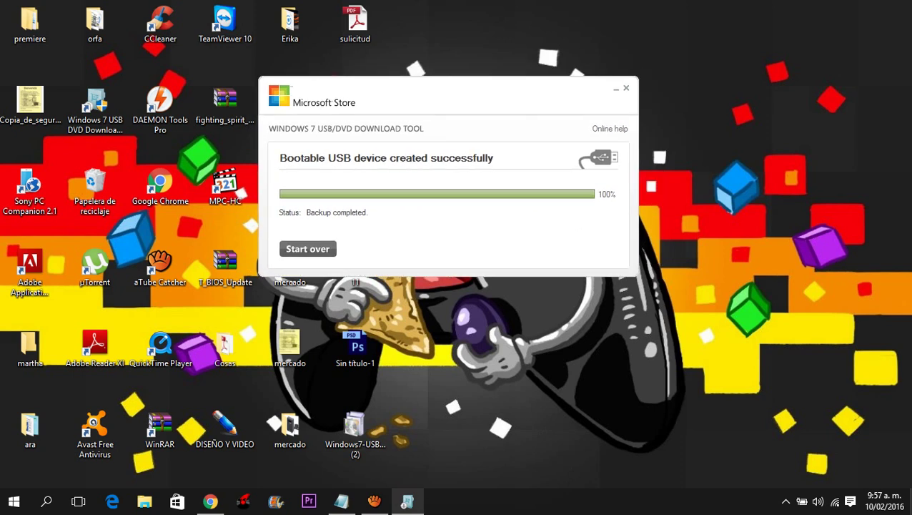
left_click(626, 88)
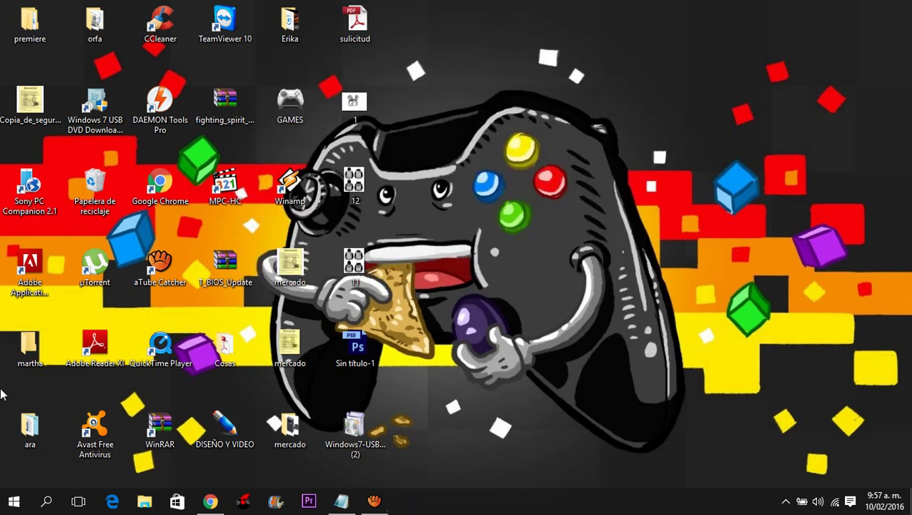
Open File Explorer at Este equipo and examine the removable disk H: among the devices and drives
left_click(140, 506)
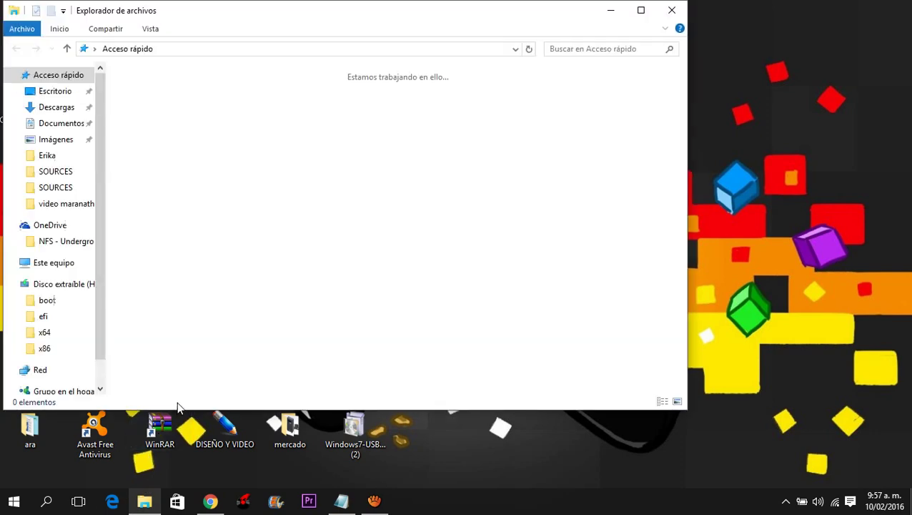
left_click(95, 262)
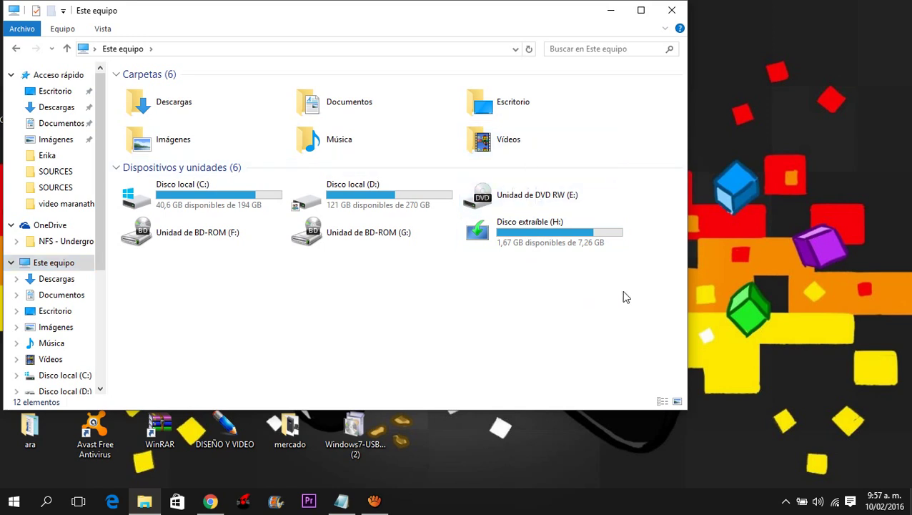
left_click_drag(623, 296, 485, 222)
left_click_drag(613, 282, 507, 241)
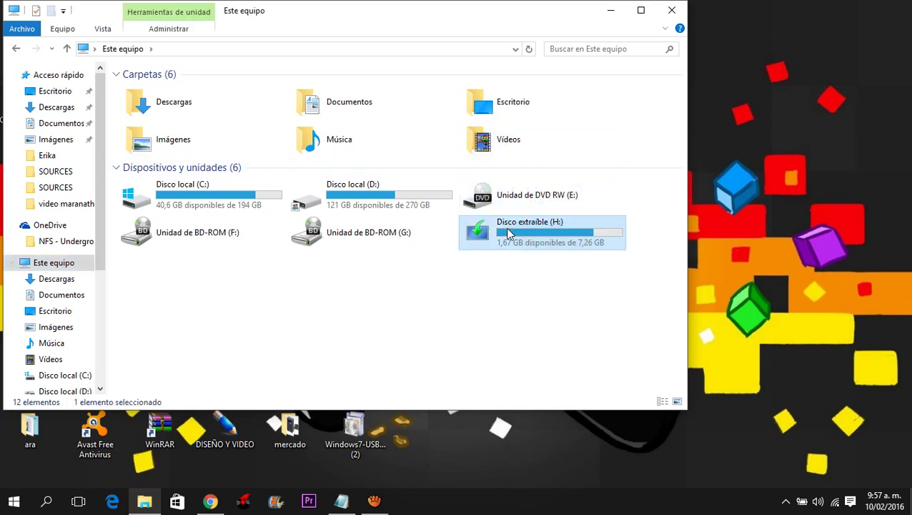
left_click(548, 292)
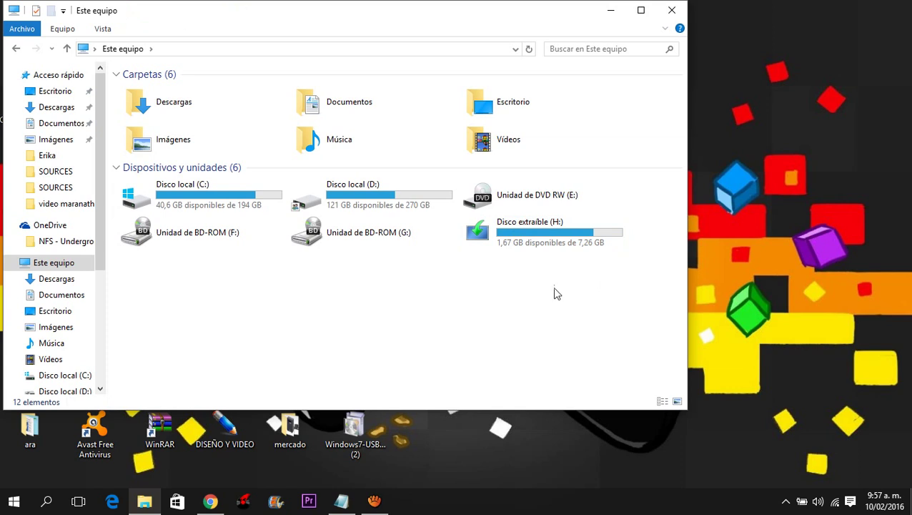
left_click(676, 16)
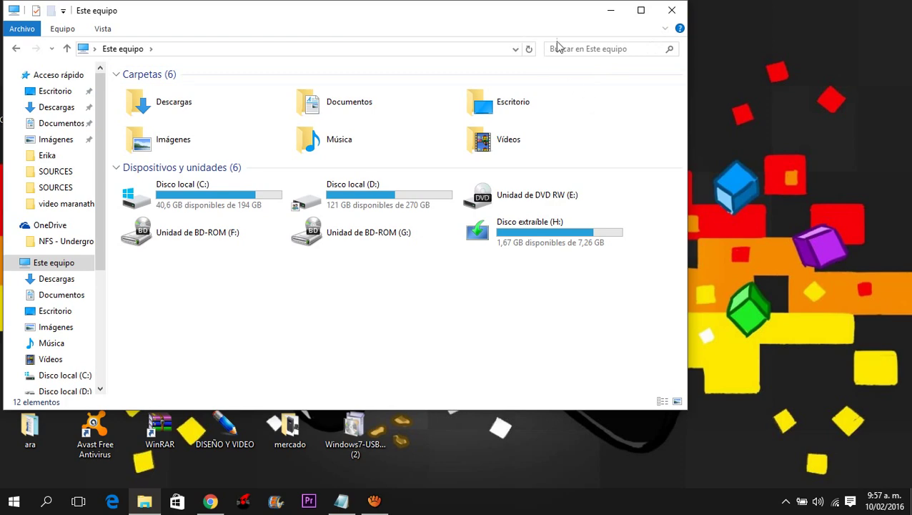
left_click_drag(533, 17, 627, 25)
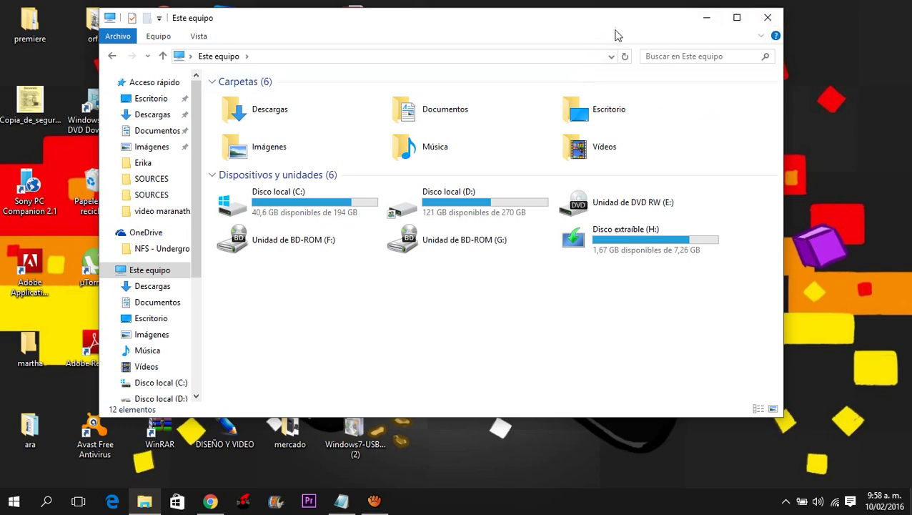
left_click_drag(672, 20, 708, 50)
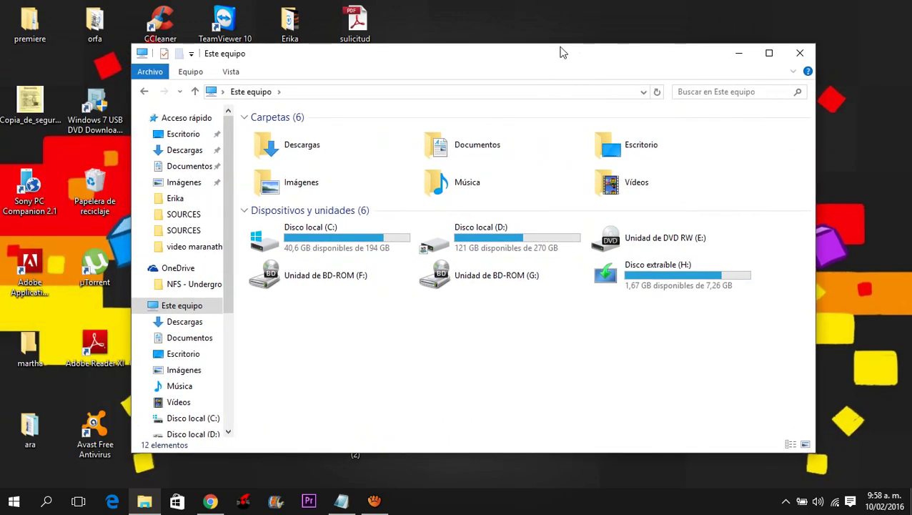
left_click_drag(340, 61, 235, 75)
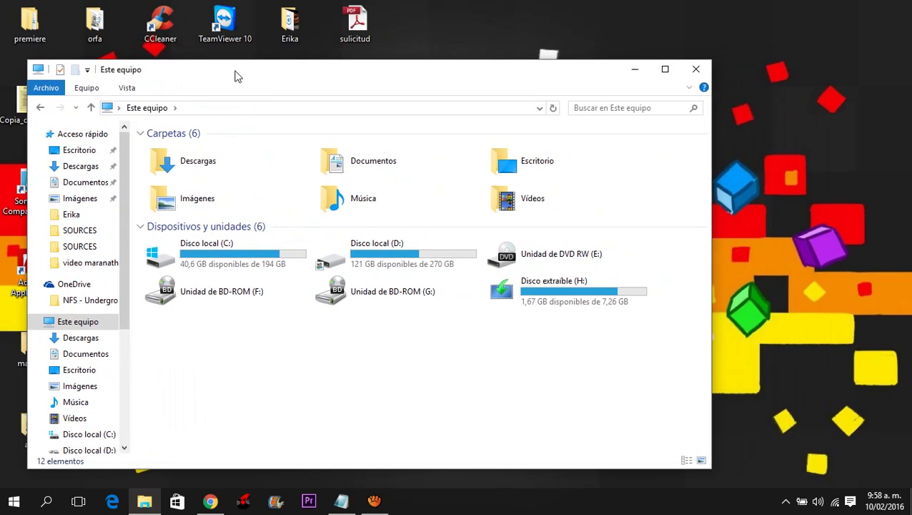
left_click_drag(384, 77, 1, 81)
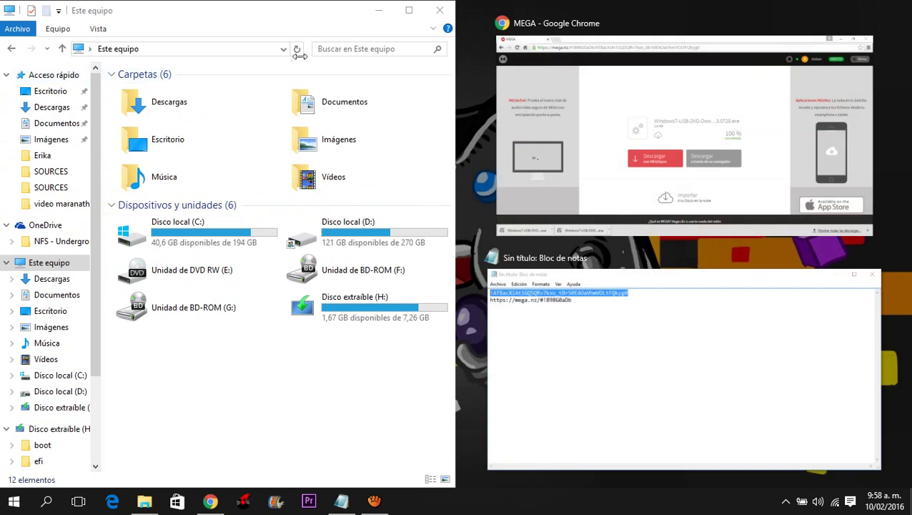
left_click_drag(290, 16, 1, 33)
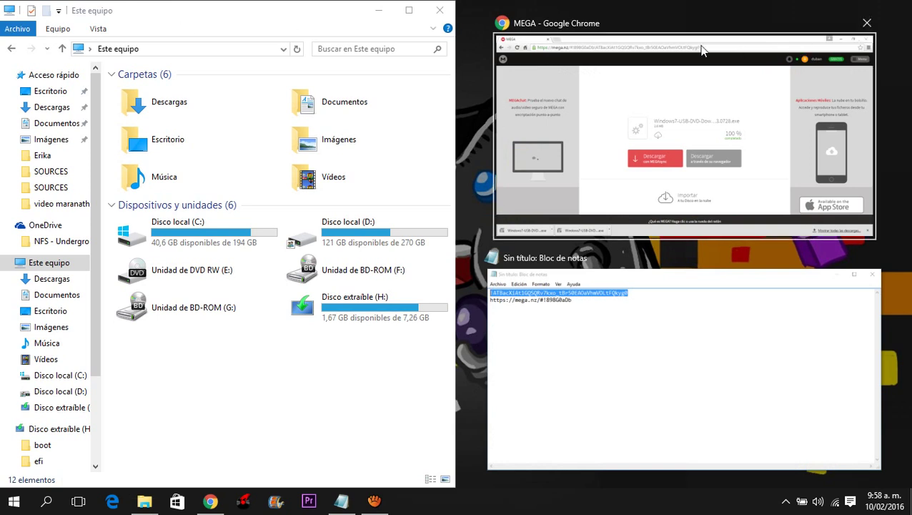